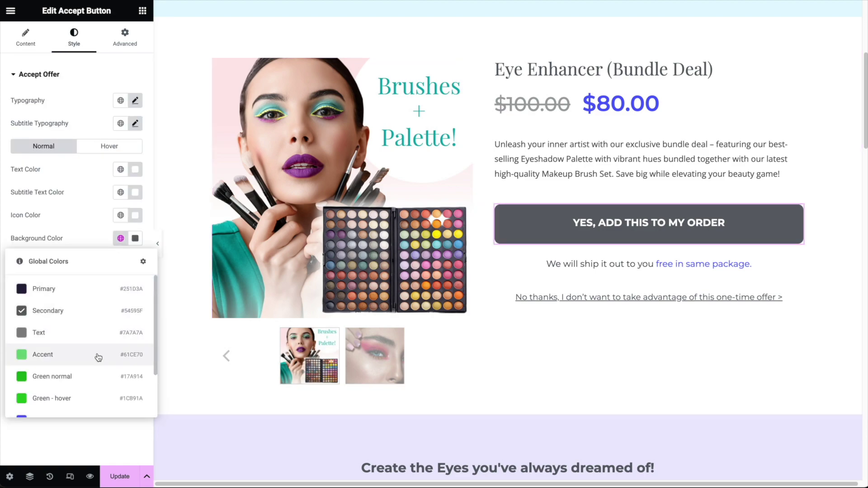
# Step: Set the accept button's normal background color to the global color Green normal
pyautogui.click(95, 376)
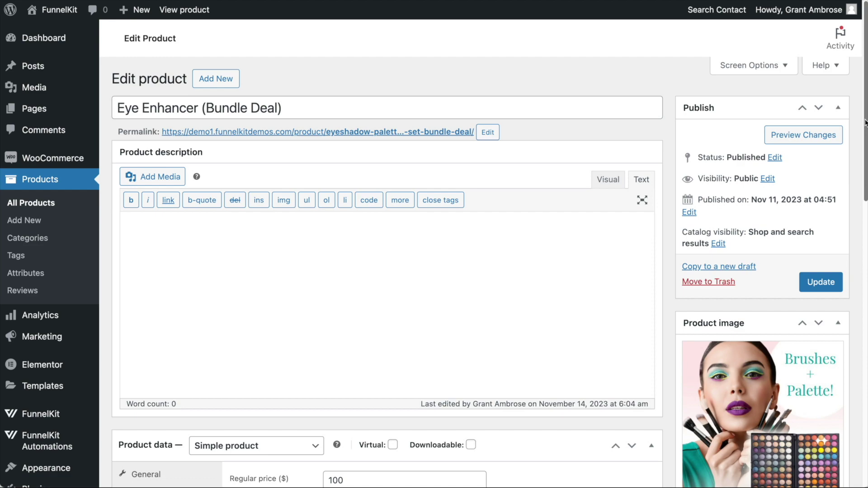
# Step: Review the Eye Enhancer (Bundle Deal) product's description, pricing, images and short description
pyautogui.scroll(-5, 865, 71)
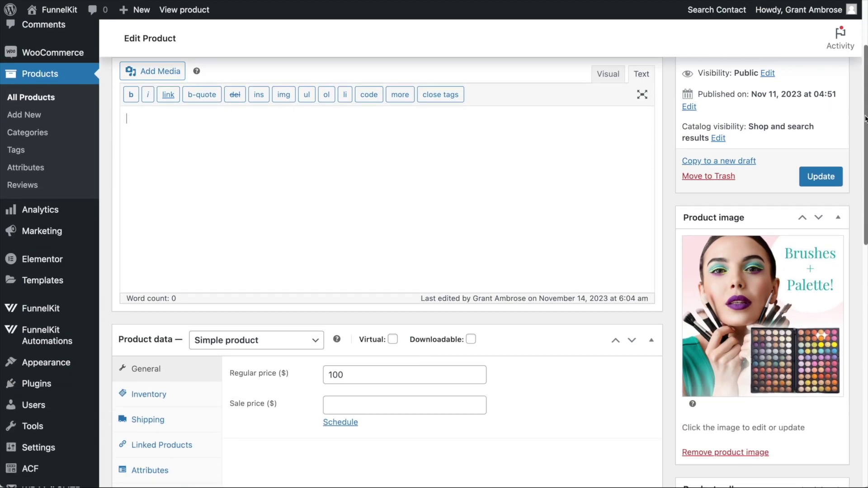
pyautogui.moveTo(696, 374)
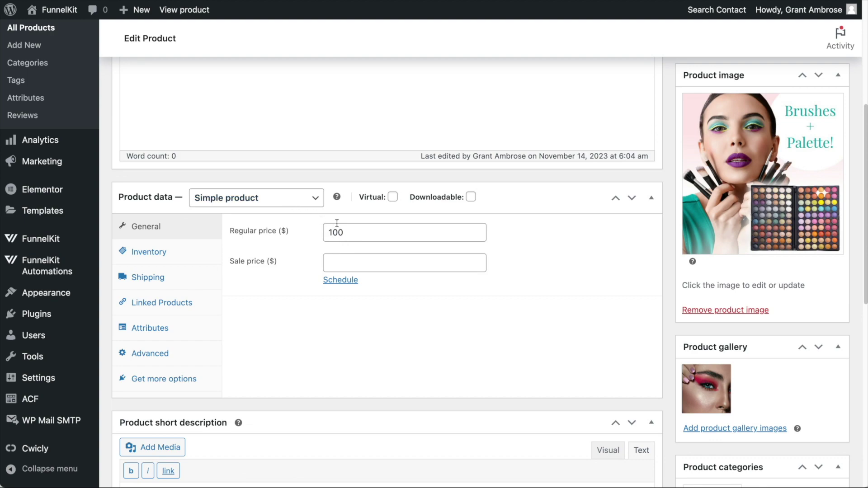
pyautogui.scroll(-5, 387, 364)
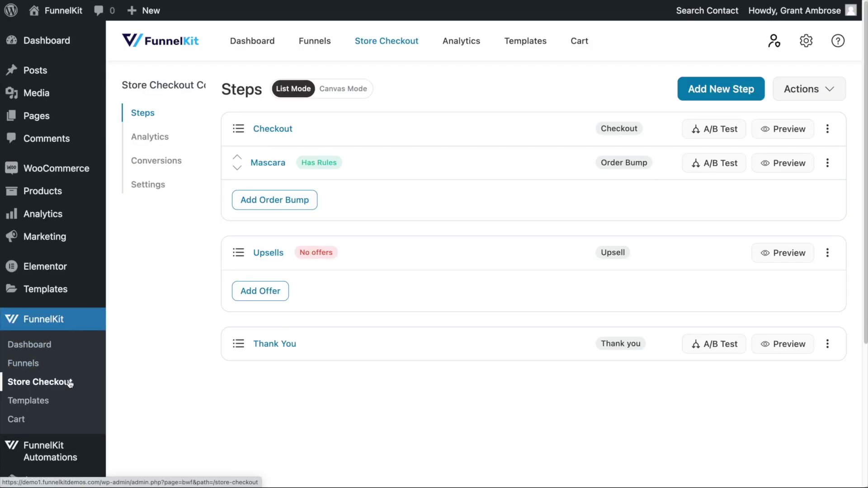
# Step: Start adding an offer to the store checkout's upsells and browse the Elementor one-click upsell templates
pyautogui.click(261, 293)
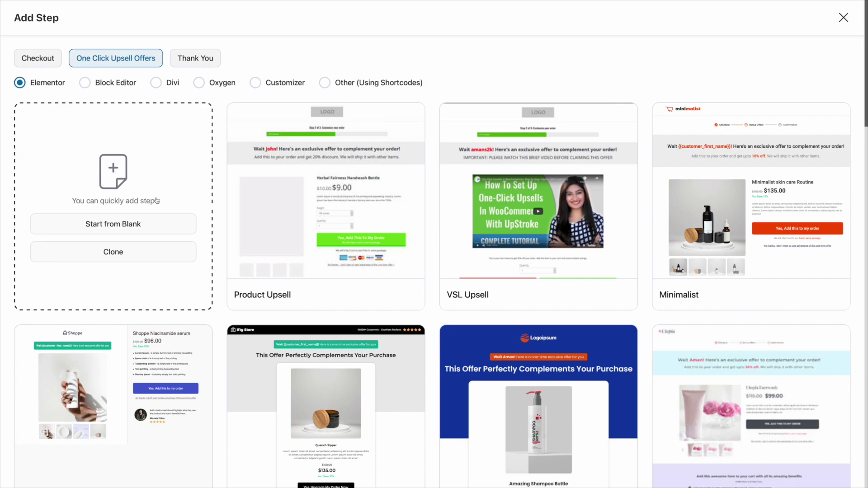
pyautogui.scroll(-8, 156, 201)
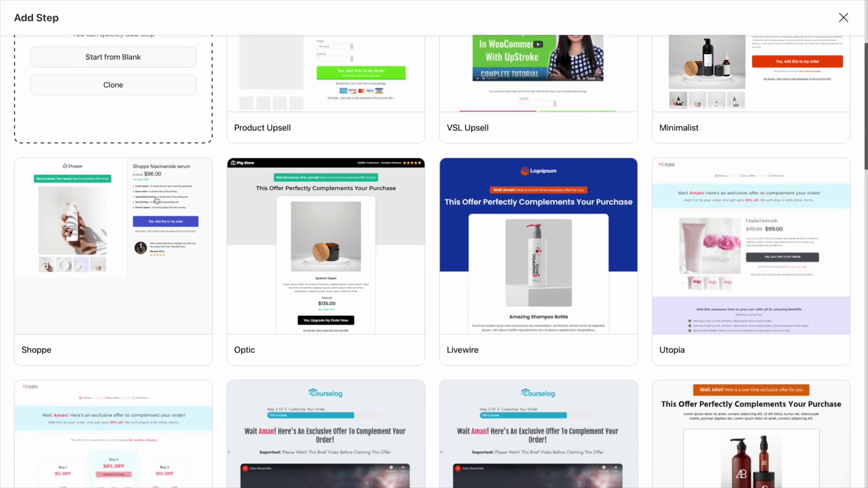
pyautogui.scroll(-8, 157, 200)
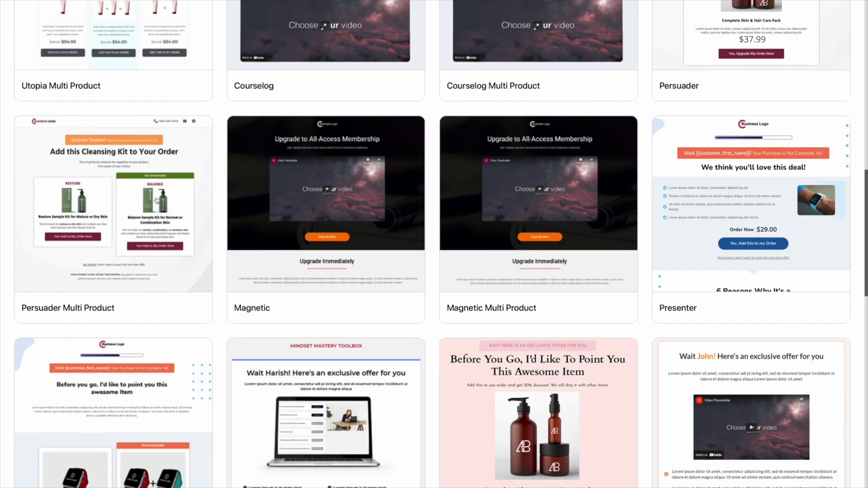
pyautogui.scroll(15, 156, 200)
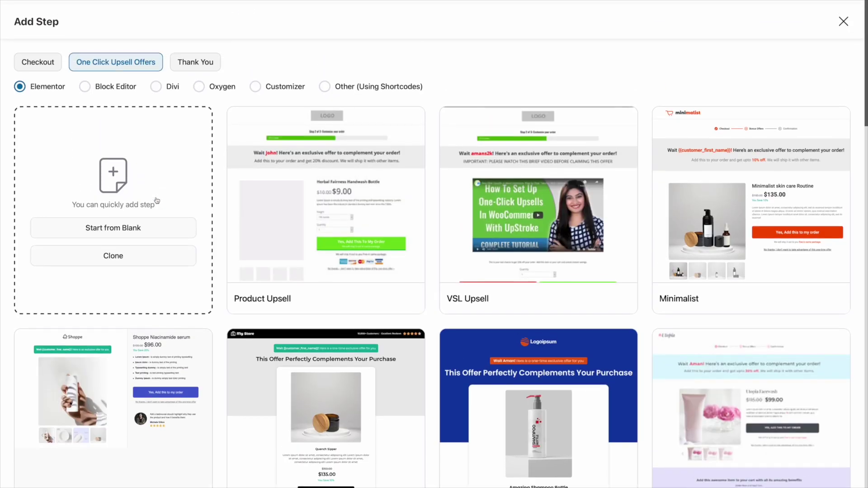
pyautogui.moveTo(714, 235)
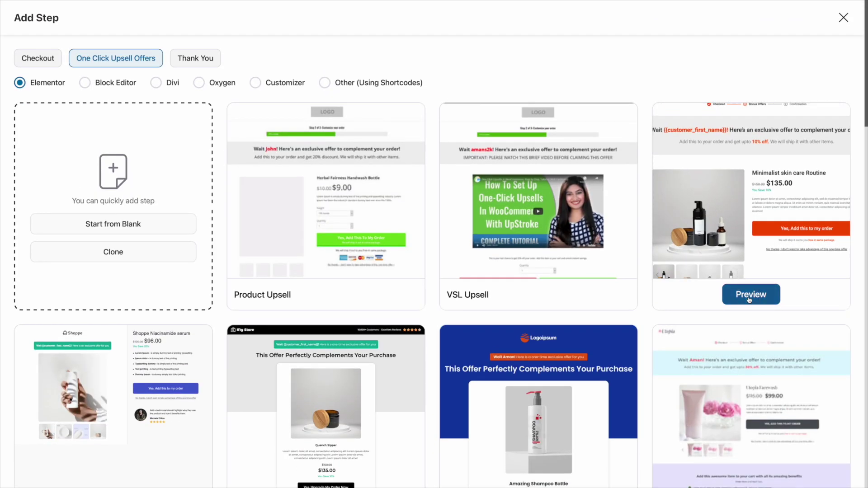
# Step: Preview the Minimalist upsell template from start to end
pyautogui.click(750, 295)
pyautogui.scroll(-10, 492, 226)
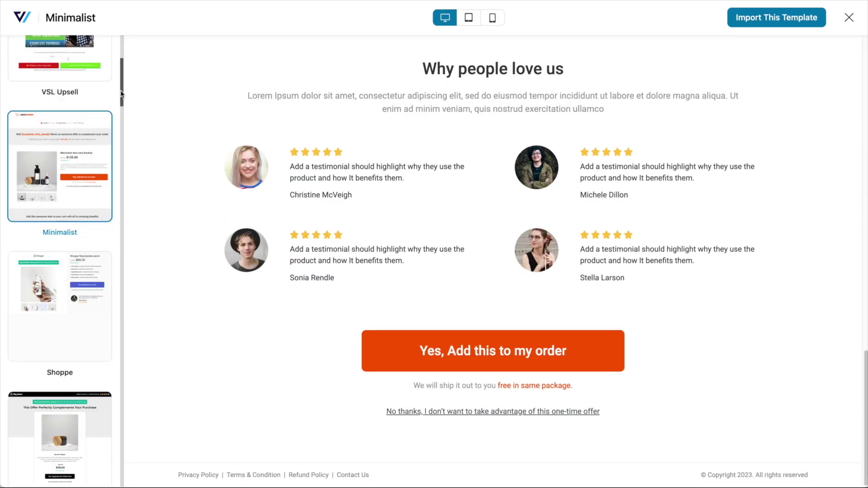
pyautogui.scroll(-10, 121, 94)
# Step: Preview the Utopia template and import it as an upsell offer named Eye Enhancer Bundle Deal
pyautogui.click(67, 178)
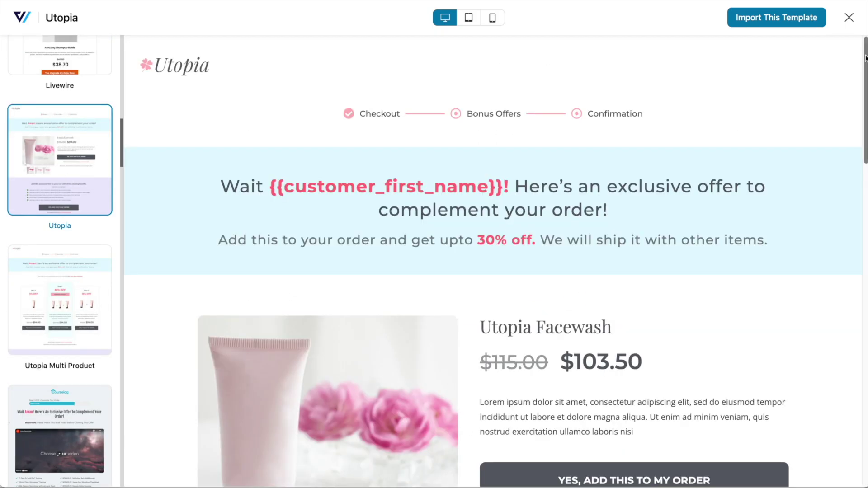
pyautogui.scroll(-12, 865, 58)
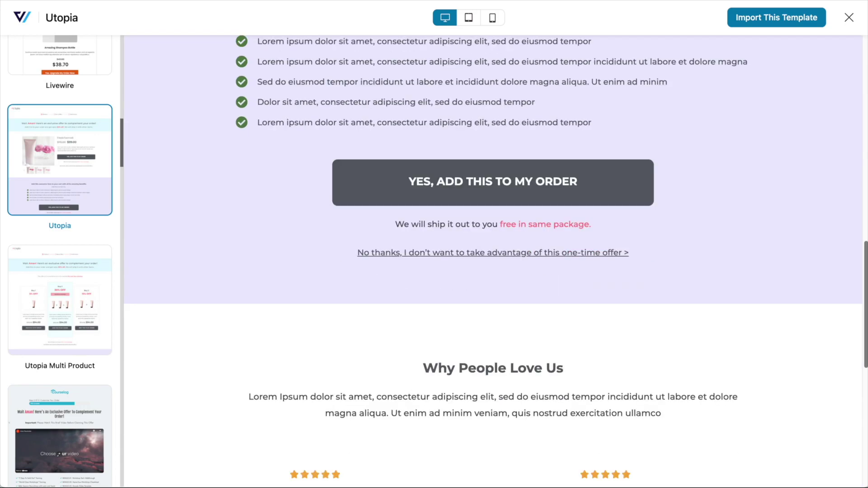
pyautogui.scroll(-8, 493, 262)
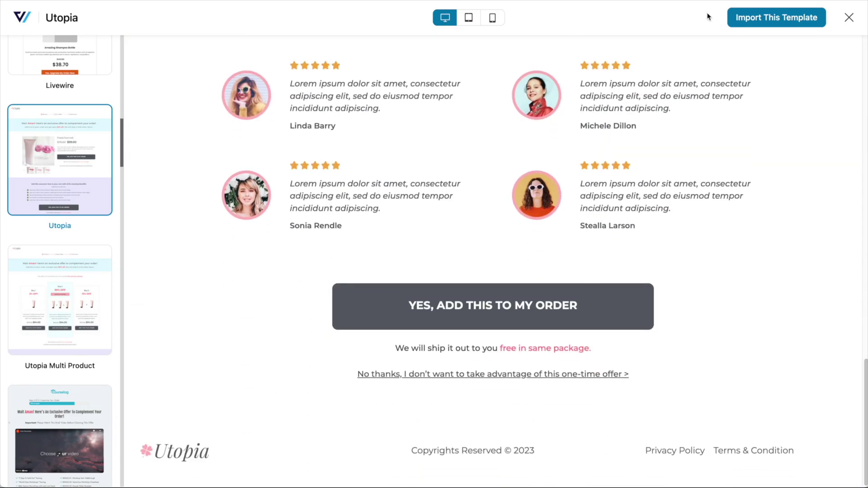
pyautogui.click(745, 18)
pyautogui.click(426, 267)
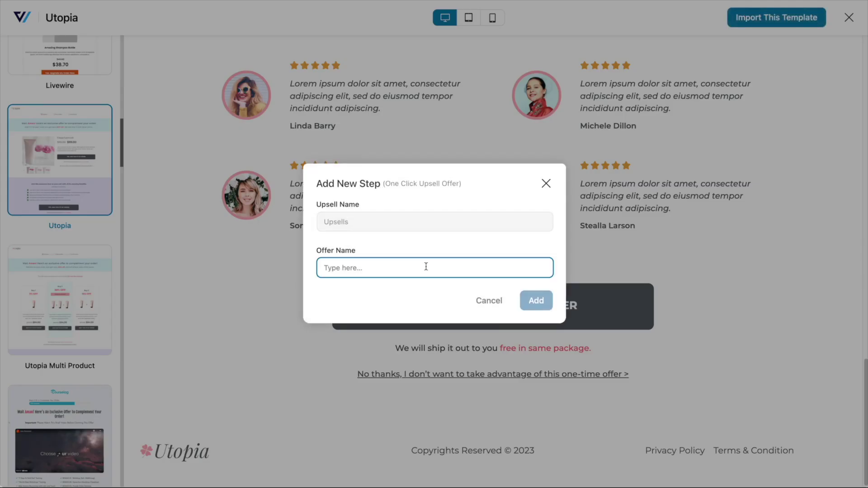
pyautogui.write('Eye Enhancer Bundle Deal')
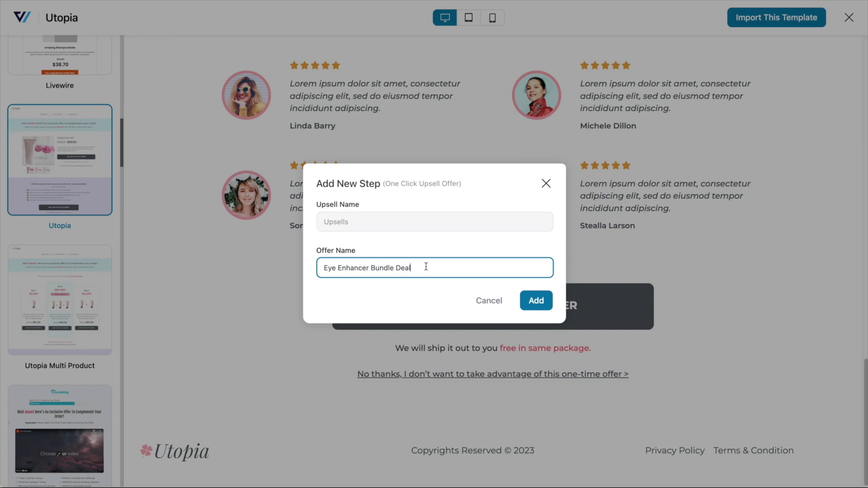
pyautogui.click(525, 302)
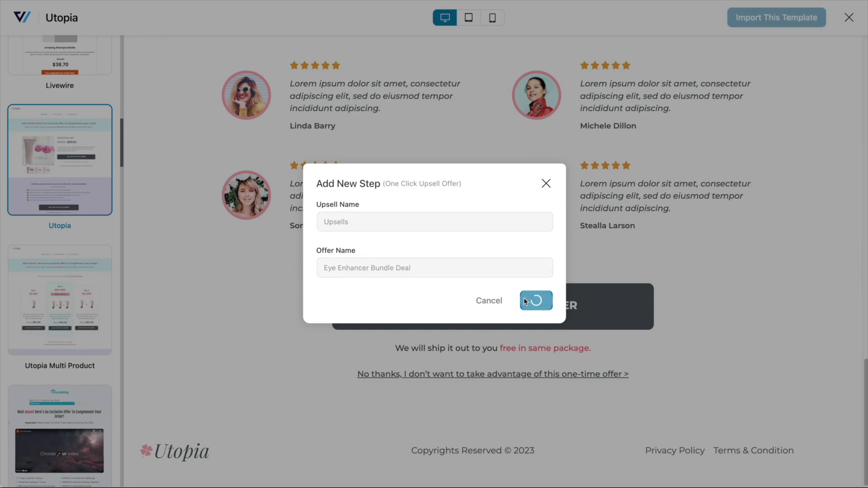
# Step: Find the Eye Enhancer (Bundle Deal) product and add it to the offer
pyautogui.click(294, 126)
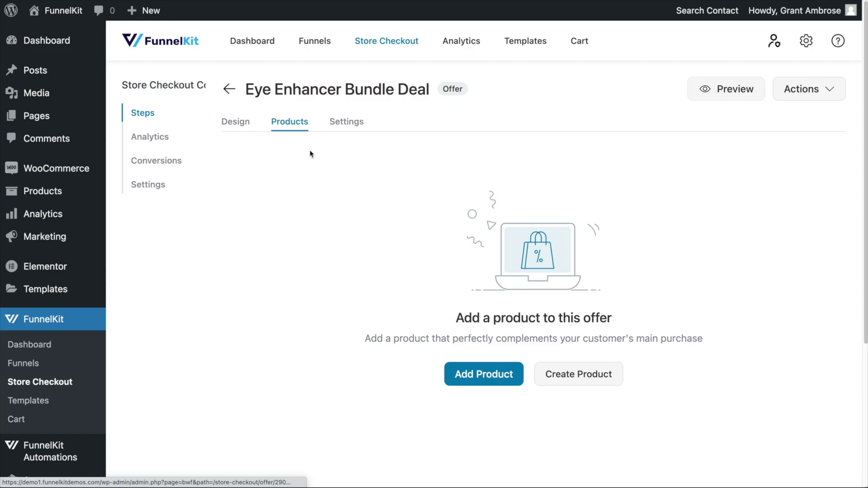
pyautogui.click(457, 373)
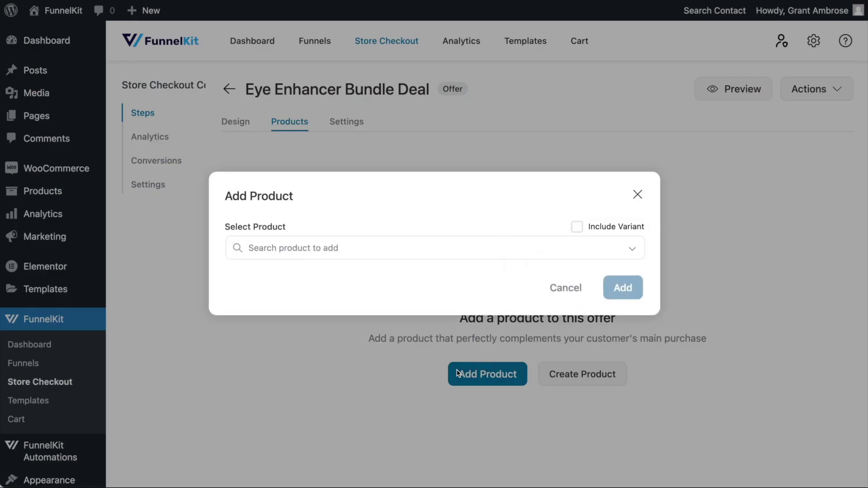
pyautogui.click(391, 248)
pyautogui.write('eye enhancer')
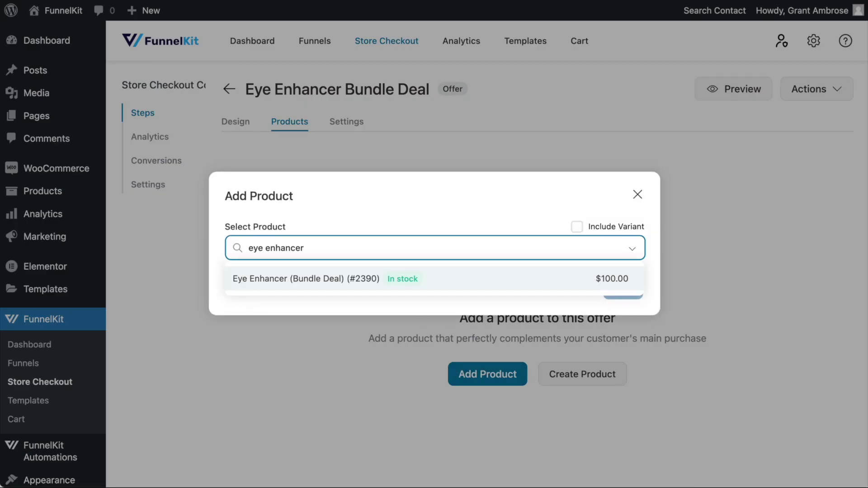
pyautogui.click(395, 277)
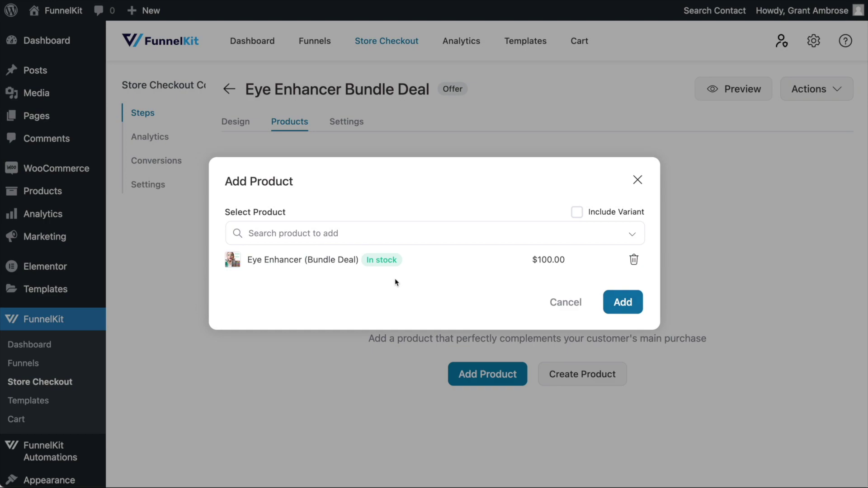
pyautogui.click(607, 306)
# Step: Set the product's discount to 20 percent on the regular price and save the offer's products
pyautogui.press('BackSpace')
pyautogui.write('20')
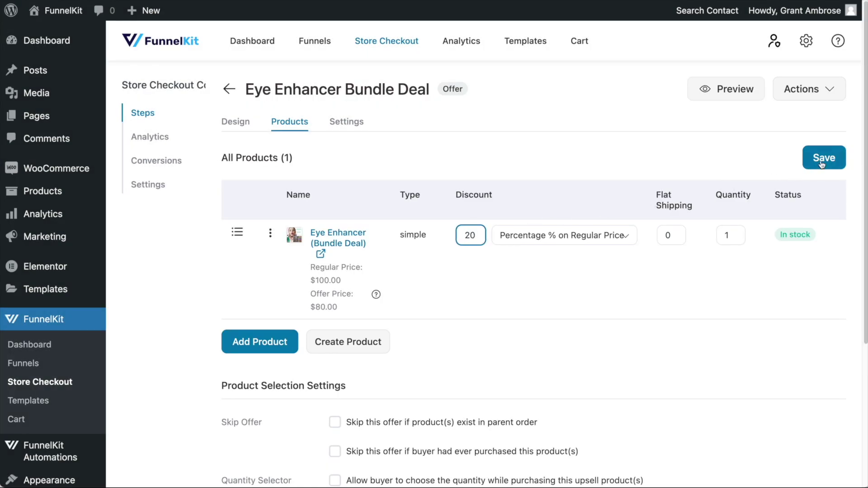
pyautogui.click(822, 163)
# Step: Open the offer's Utopia template for editing in Elementor and look through the whole page
pyautogui.click(246, 125)
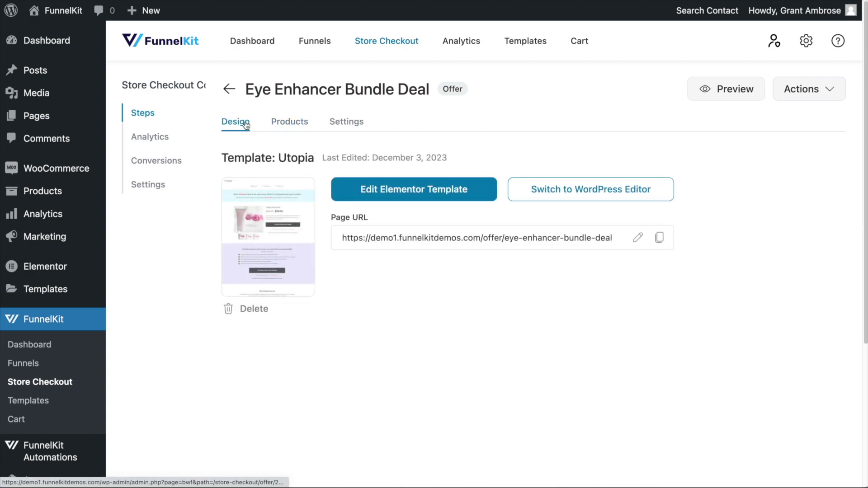
pyautogui.click(404, 189)
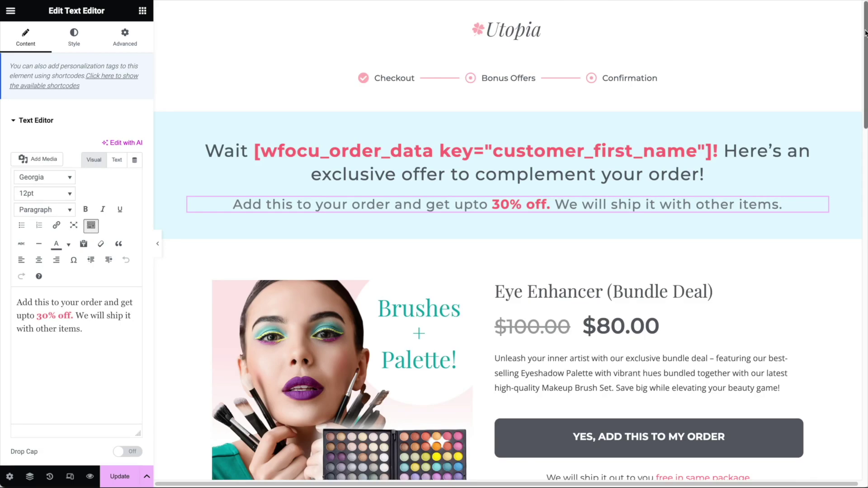
pyautogui.scroll(-4, 864, 32)
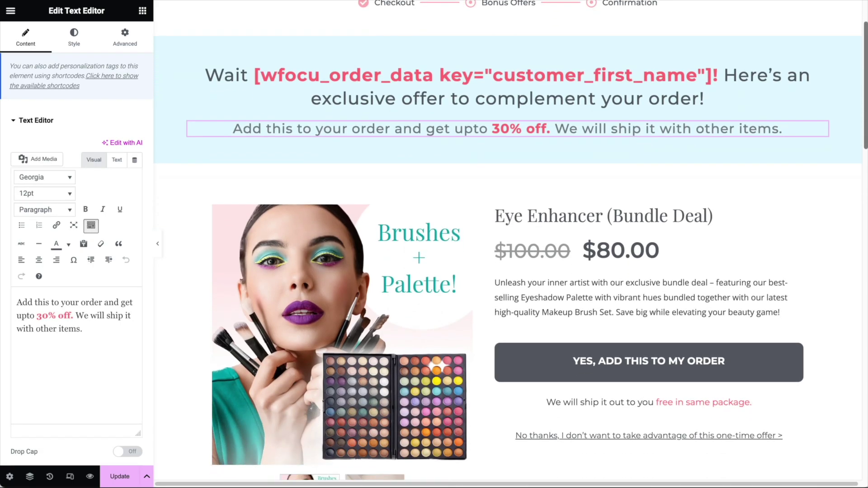
pyautogui.scroll(-20, 507, 244)
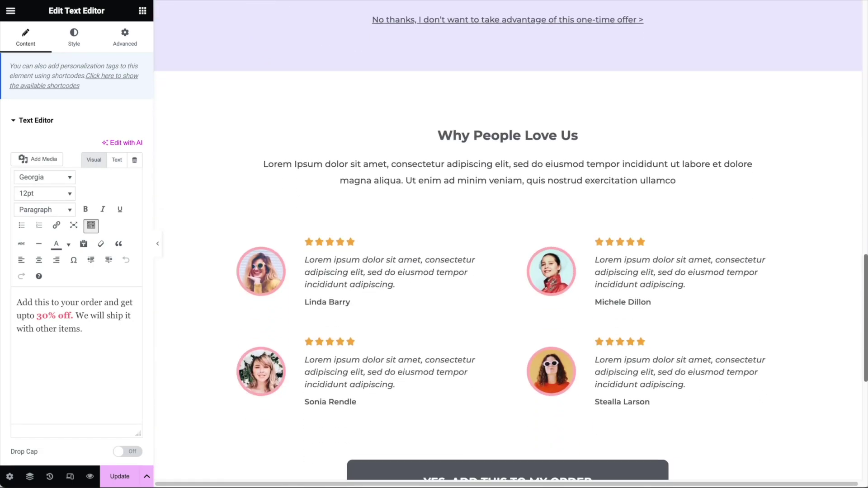
pyautogui.scroll(20, 508, 244)
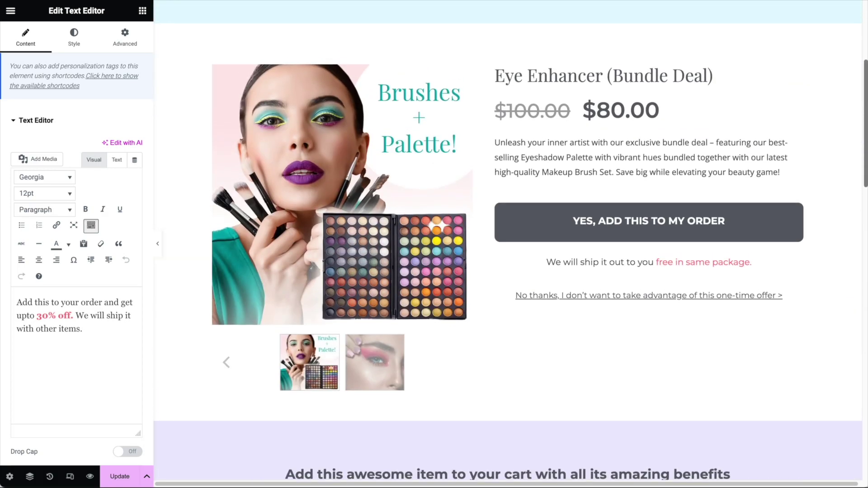
pyautogui.moveTo(864, 93); pyautogui.dragTo(865, 89)
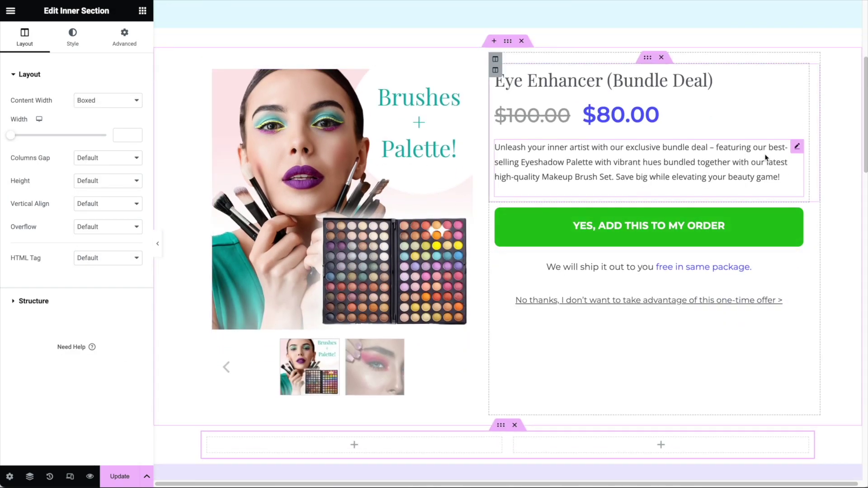
# Step: Add Product Images to the empty section's left column, and Product Title, Offer Price, Product Short Description, Accept Button and Reject Link to its right column
pyautogui.moveTo(865, 156); pyautogui.dragTo(865, 248)
pyautogui.moveTo(108, 331); pyautogui.dragTo(298, 84)
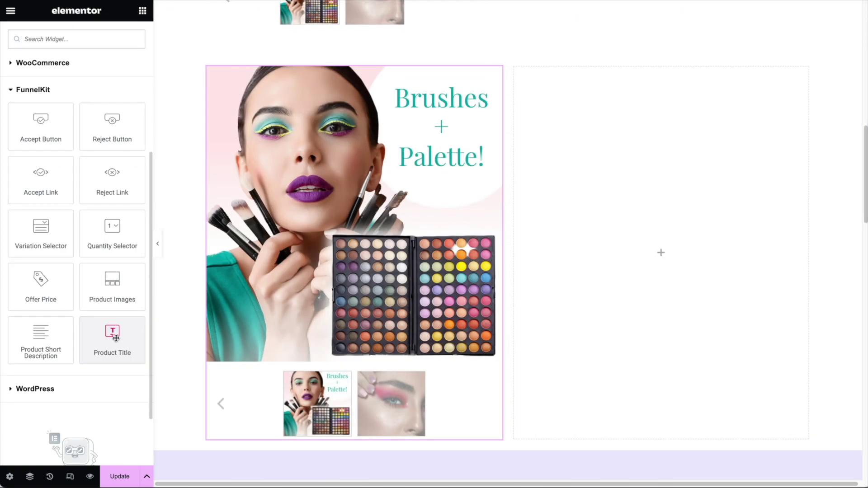
pyautogui.moveTo(112, 339); pyautogui.dragTo(619, 253)
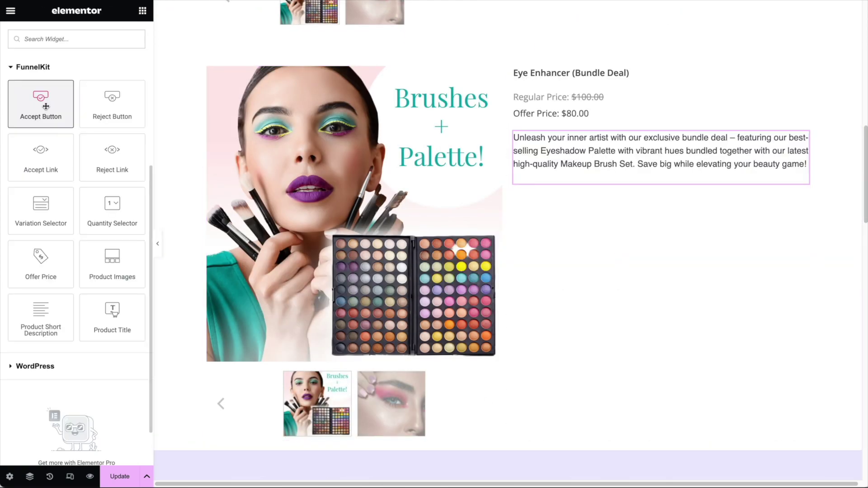
pyautogui.moveTo(41, 127); pyautogui.dragTo(583, 187)
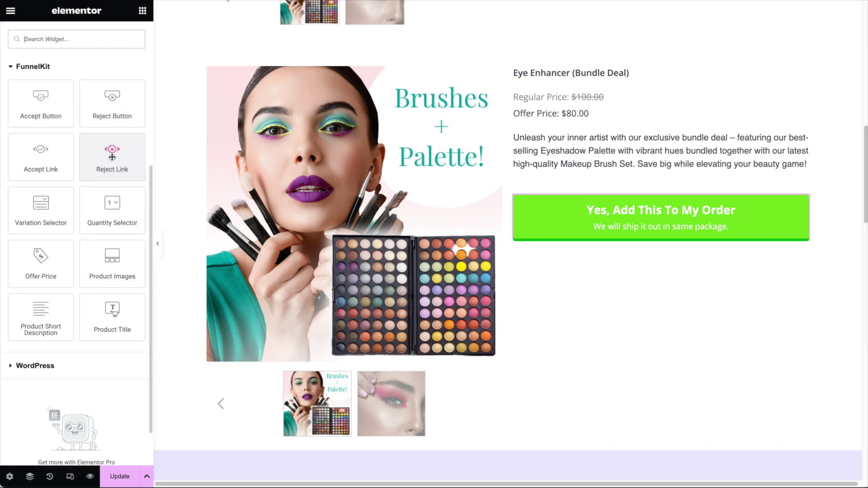
pyautogui.moveTo(113, 168); pyautogui.dragTo(562, 233)
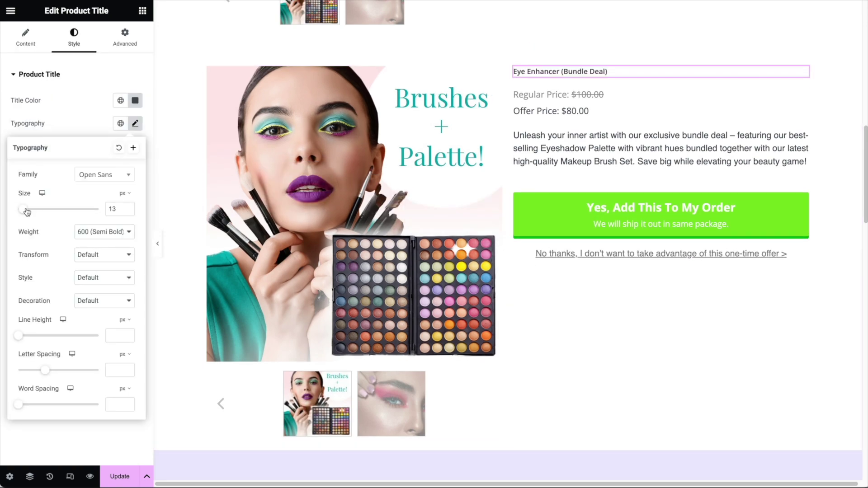
# Step: Increase the font size of the new product title
pyautogui.moveTo(25, 210); pyautogui.dragTo(35, 211)
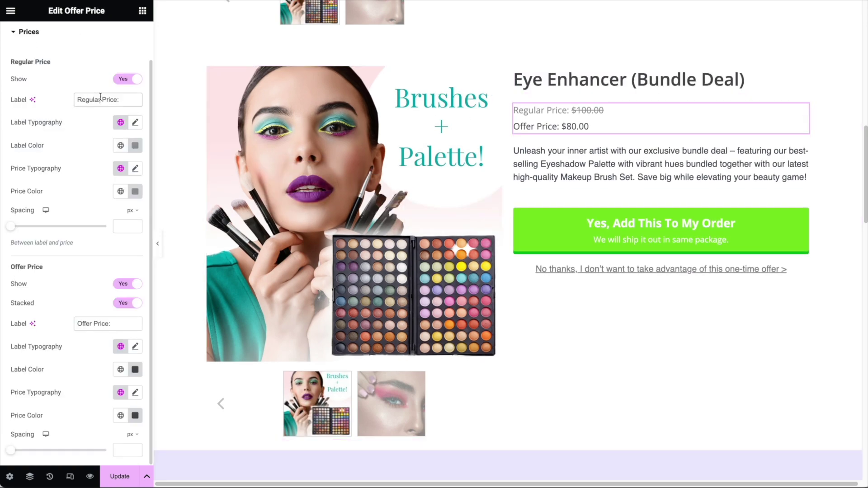
# Step: In the Offer Price widget, clear the price labels, enlarge both prices, turn off stacking and color the offer price with the global blue
pyautogui.press('BackSpace')
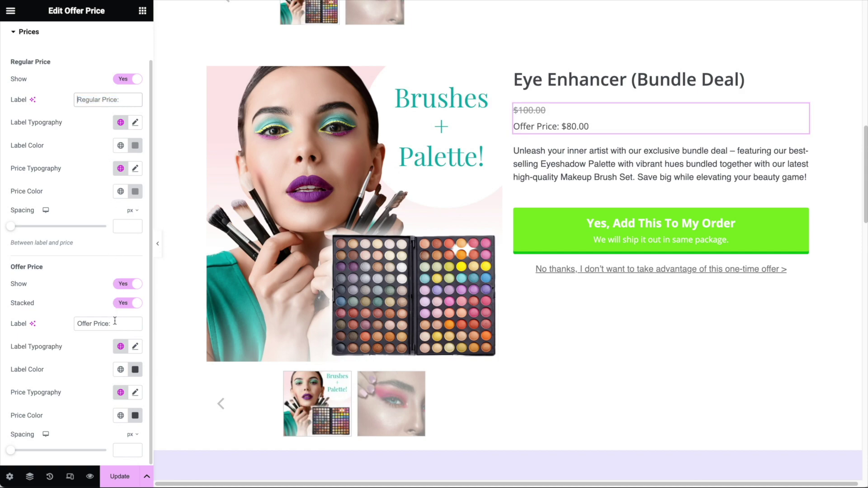
pyautogui.click(124, 304)
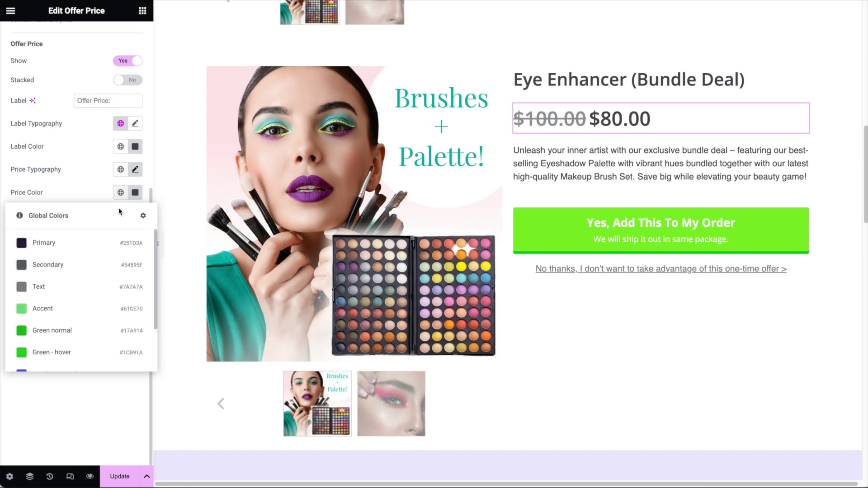
pyautogui.scroll(-1, 101, 285)
pyautogui.click(94, 352)
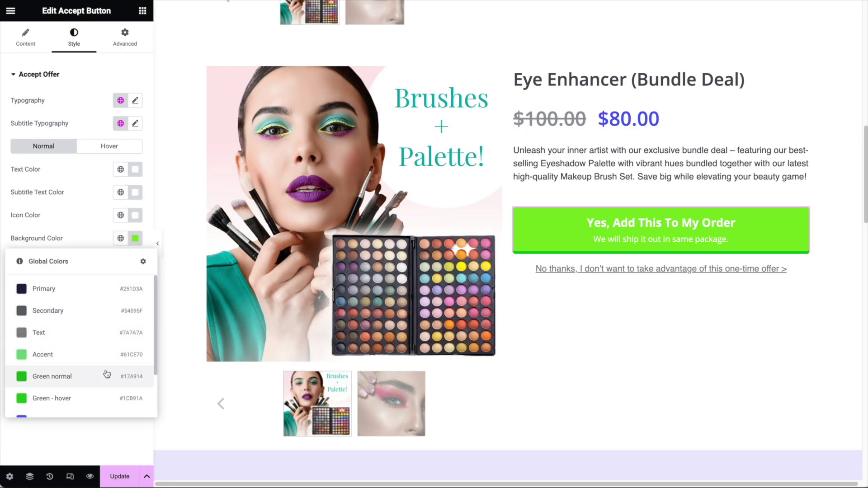
# Step: Set the Accept Button's background to the global color Green normal
pyautogui.click(105, 372)
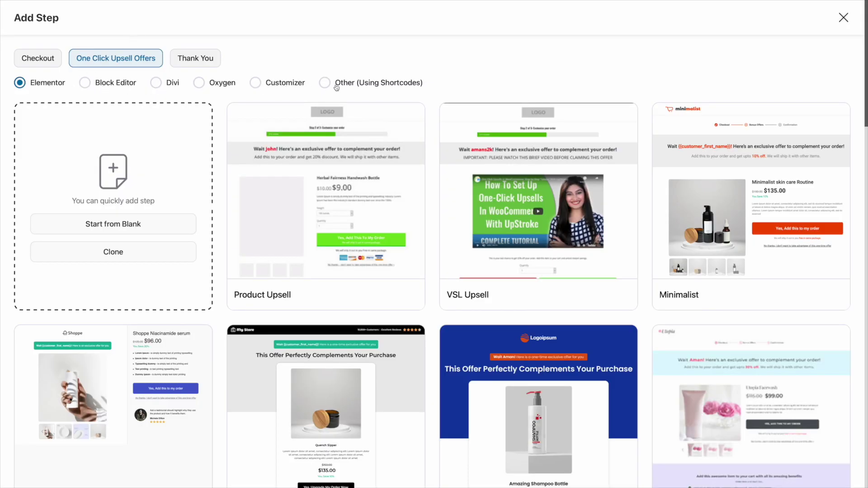
# Step: Add a one-click upsell offer from blank with the Other (Using Shortcodes) builder and look through the shortcodes in its offer settings
pyautogui.click(336, 86)
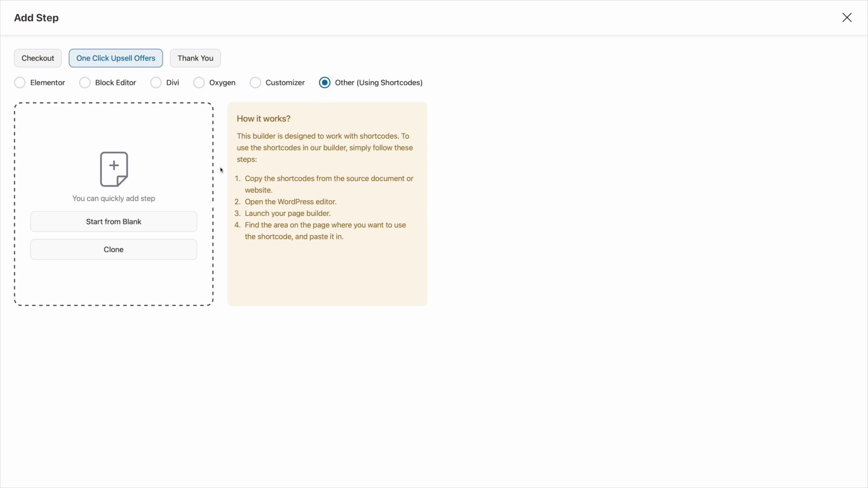
pyautogui.click(169, 215)
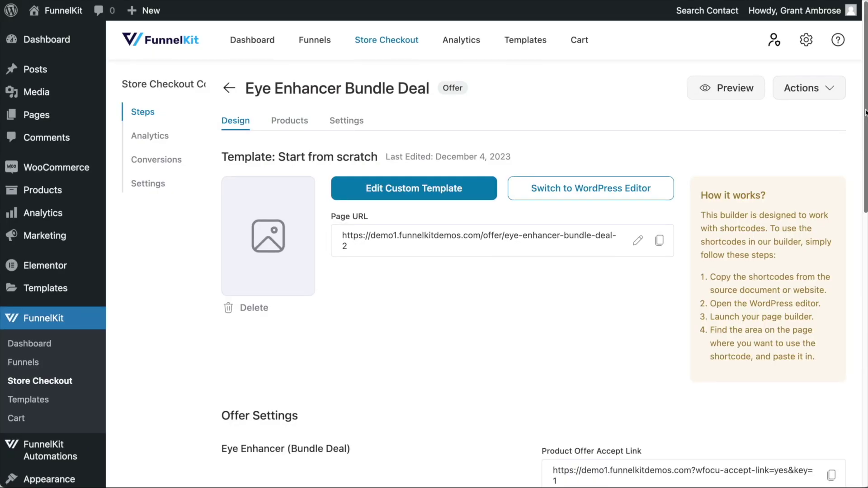
pyautogui.scroll(-3, 864, 165)
pyautogui.scroll(-6, 864, 165)
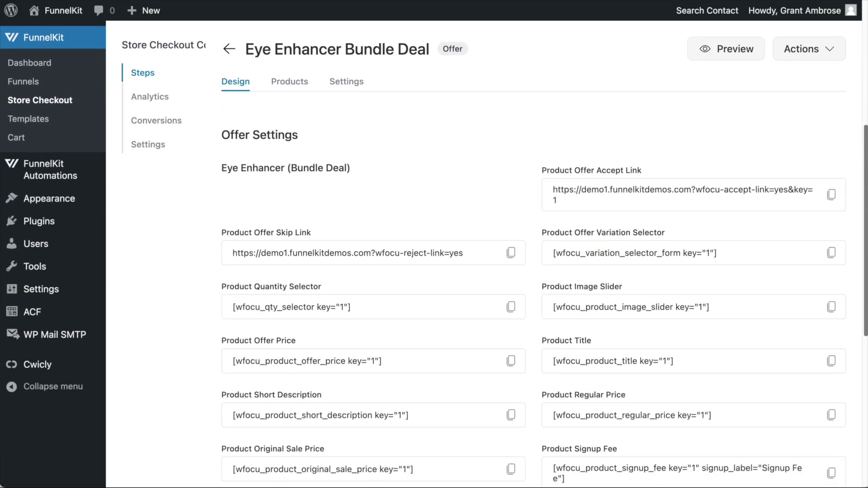
pyautogui.scroll(-4, 488, 271)
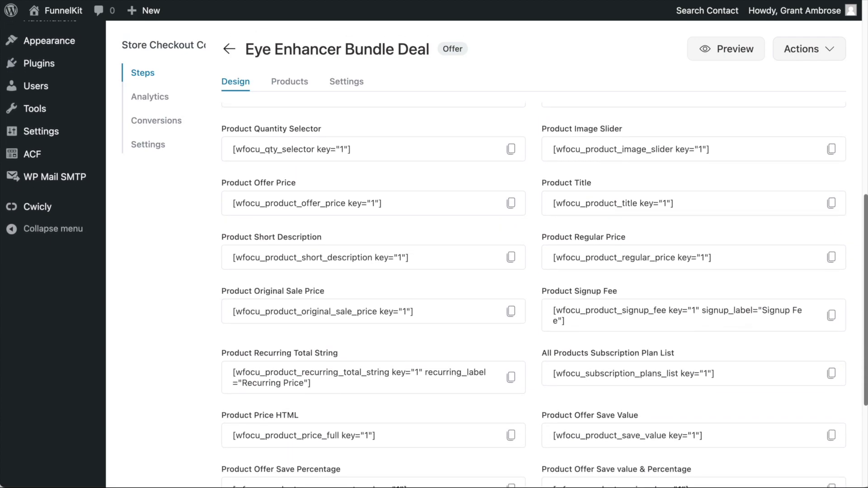
pyautogui.scroll(-3, 864, 284)
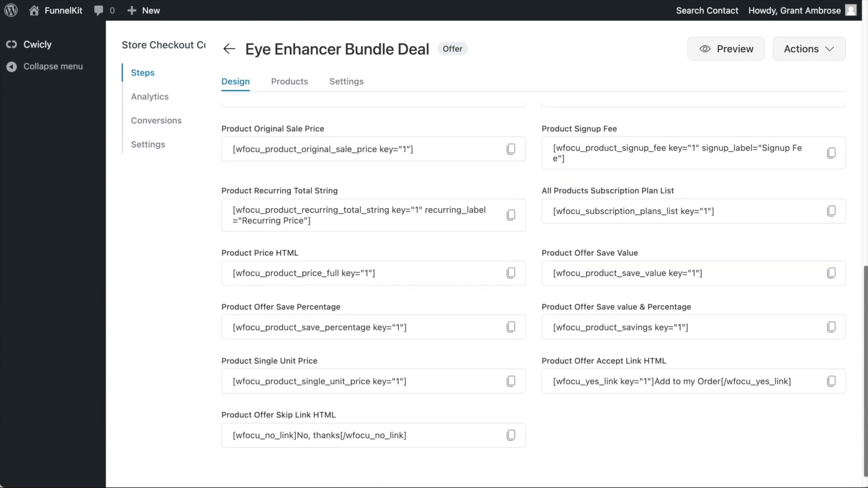
pyautogui.scroll(15, 864, 284)
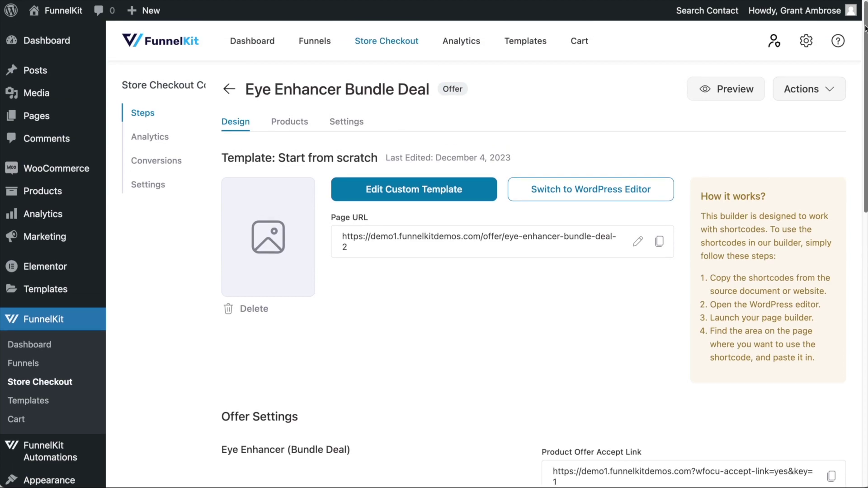
# Step: Open the offer's custom template for editing and launch Beaver Builder on it
pyautogui.click(460, 191)
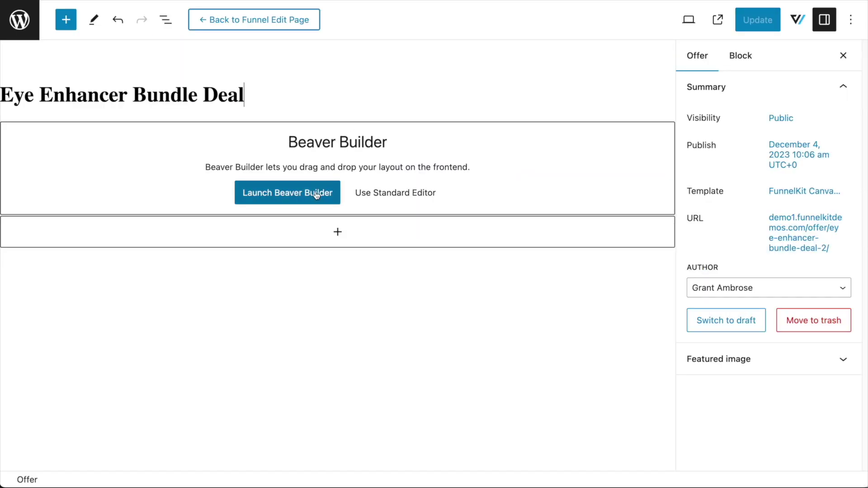
pyautogui.click(317, 194)
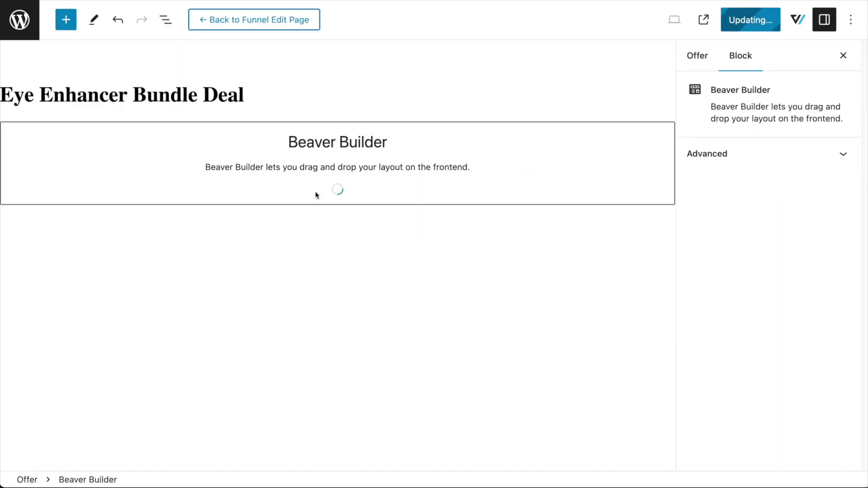
# Step: Copy the Product Image Slider shortcode and save it in place of the "Product Slider Here" text on the Beaver Builder offer page
pyautogui.scroll(-2, 431, 255)
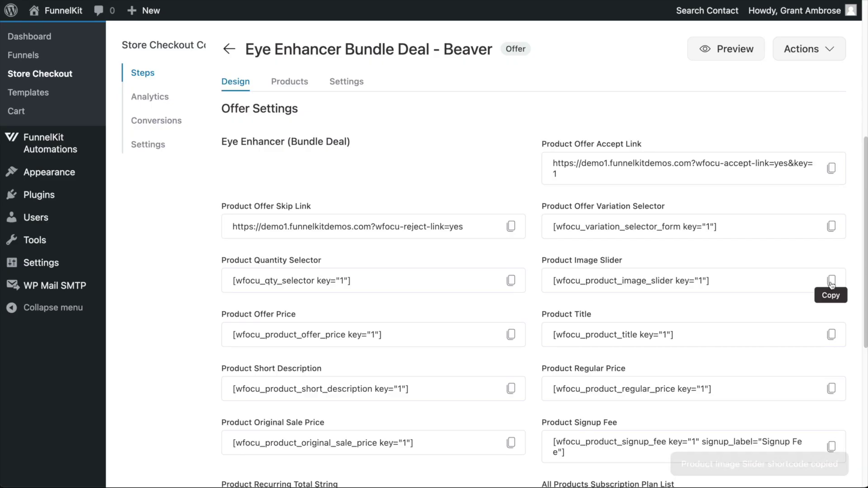
pyautogui.click(831, 282)
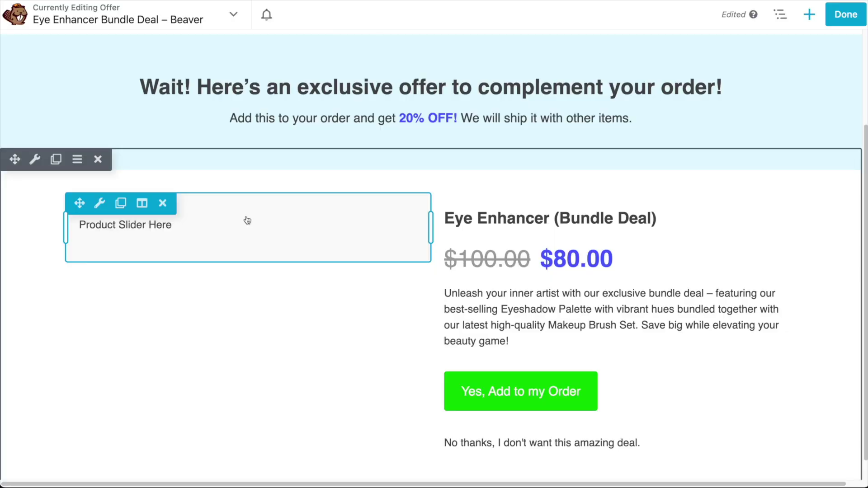
pyautogui.click(248, 219)
pyautogui.hotkey('ctrl', 'a')
pyautogui.hotkey('ctrl', 'v')
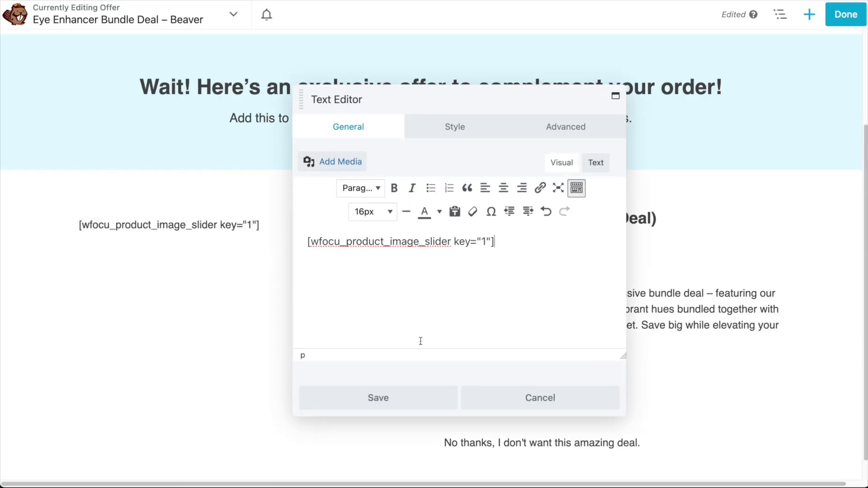
pyautogui.click(409, 394)
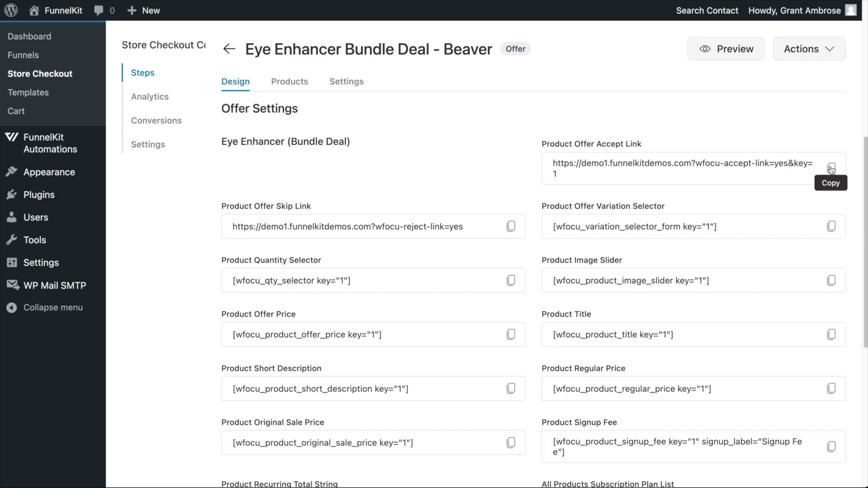
# Step: Copy the Product Offer Accept Link and save it as the link of the "Yes, Add to my Order" button
pyautogui.click(830, 169)
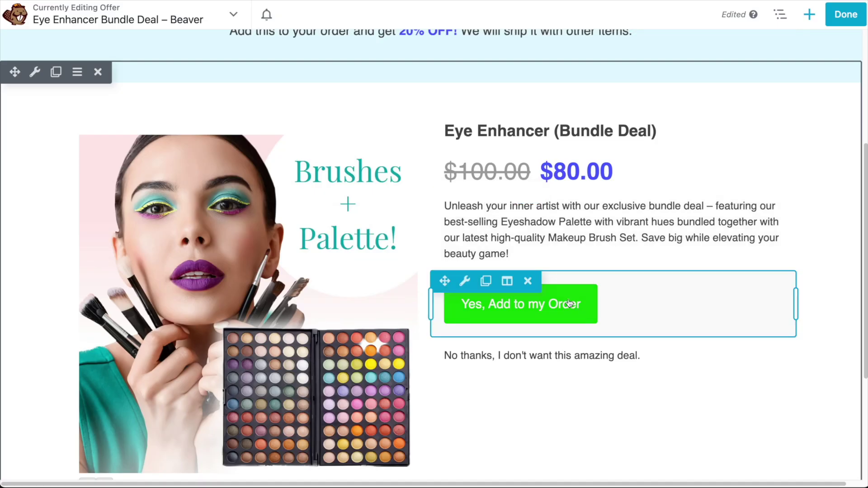
pyautogui.click(505, 300)
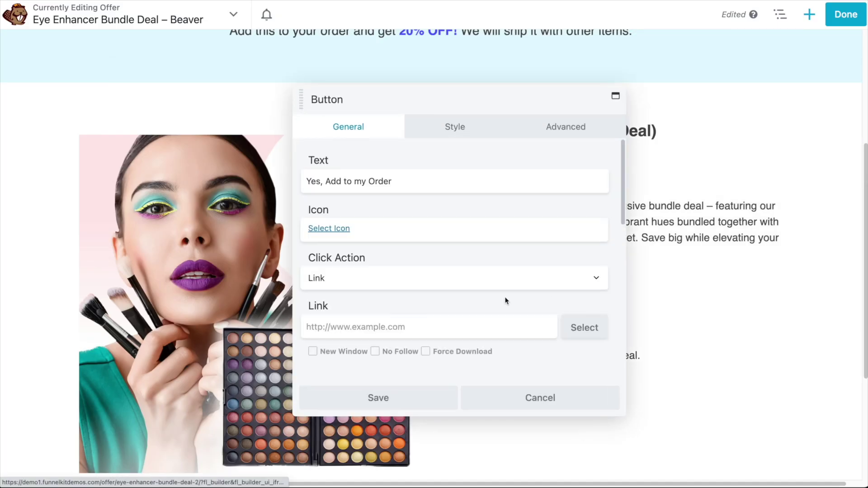
pyautogui.click(418, 329)
pyautogui.hotkey('ctrl', 'v')
pyautogui.click(410, 398)
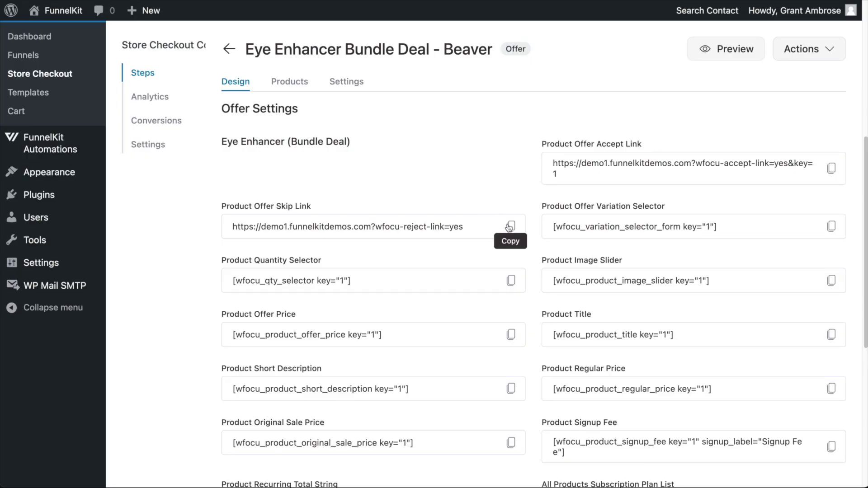
# Step: Copy the Product Offer Skip Link, apply it as a hyperlink to the whole "No thanks, I don't want this amazing deal." text, and save
pyautogui.click(509, 228)
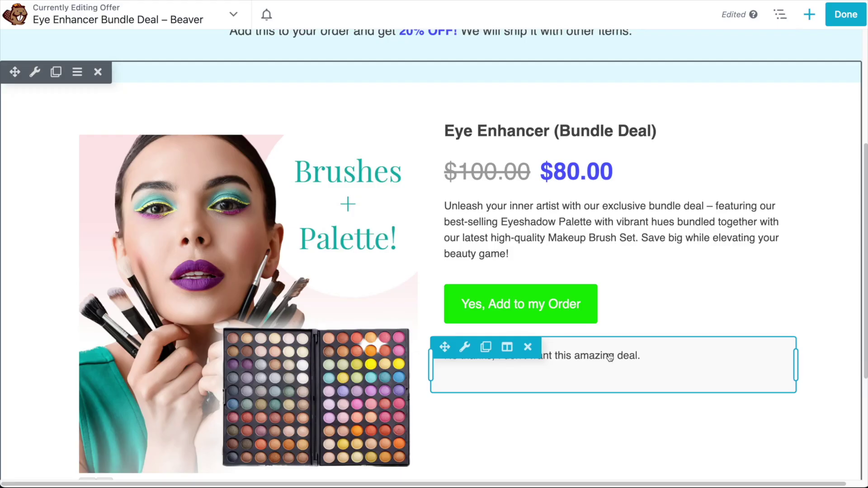
pyautogui.click(604, 354)
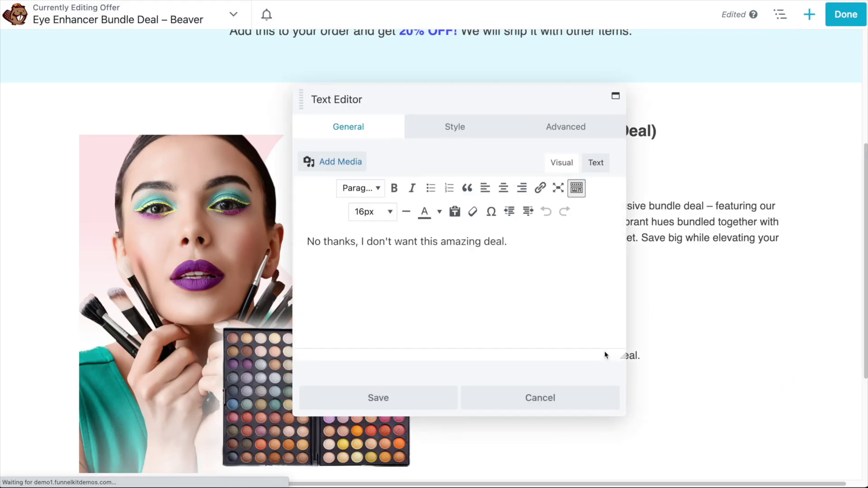
pyautogui.hotkey('ctrl', 'a')
pyautogui.click(543, 190)
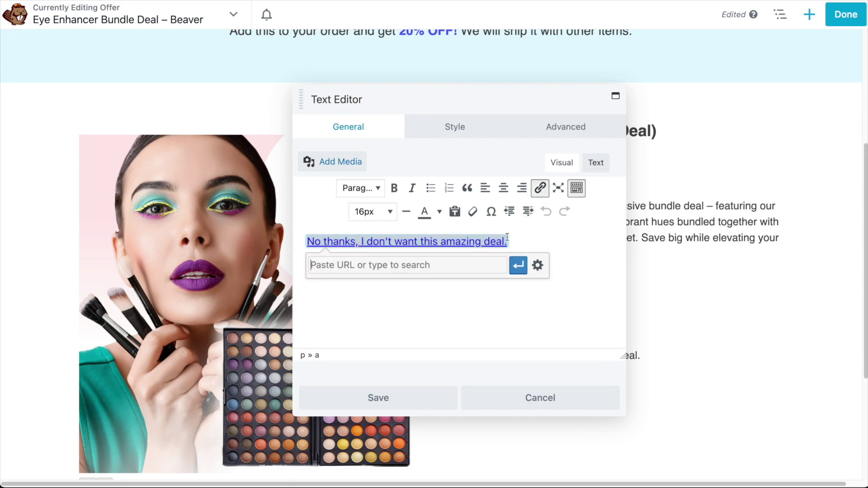
pyautogui.hotkey('ctrl', 'v')
pyautogui.click(517, 265)
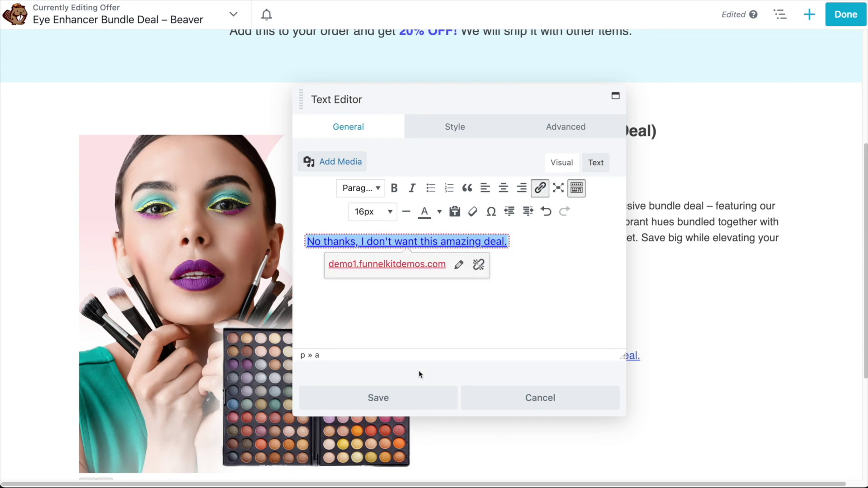
pyautogui.click(418, 396)
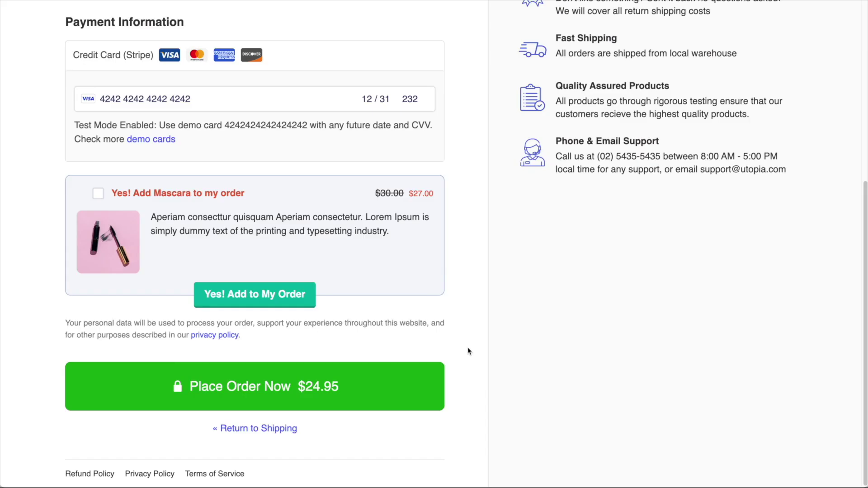
# Step: Place the test order at checkout and accept the Eye Enhancer bundle upsell on the offer page
pyautogui.click(407, 385)
pyautogui.scroll(-5, 622, 278)
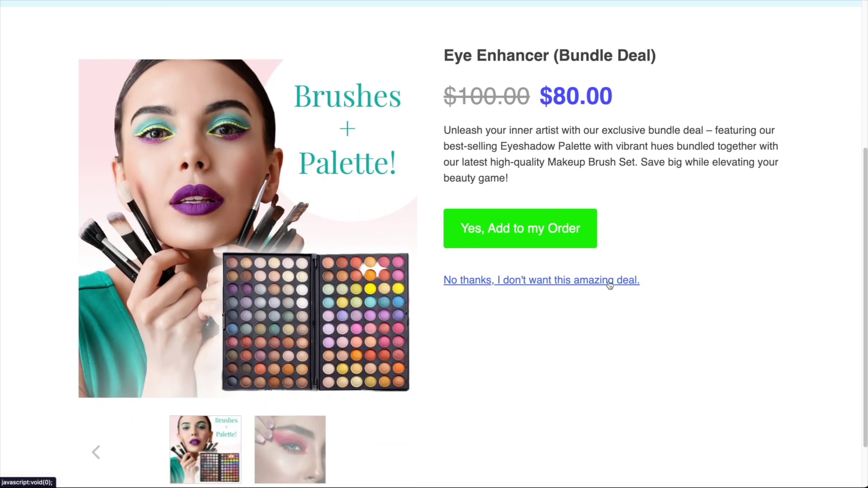
pyautogui.click(573, 233)
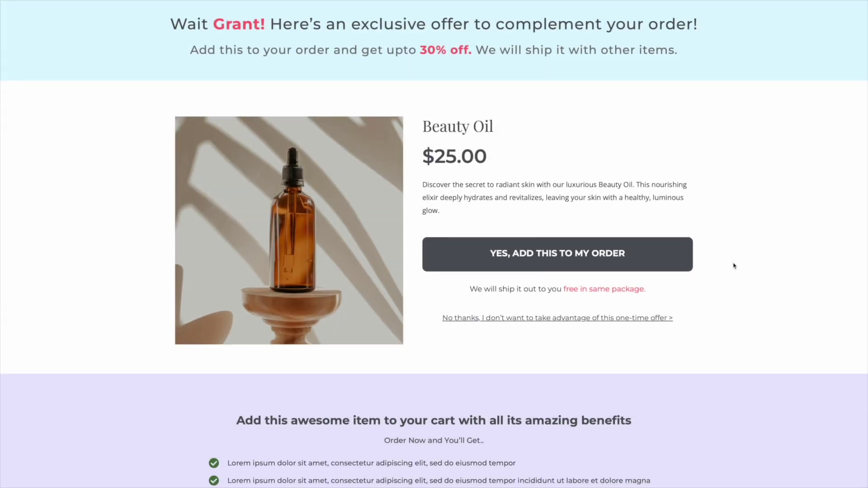
# Step: Look through the Beauty Oil upsell offer page, including its benefits and customer reviews
pyautogui.scroll(-10, 732, 265)
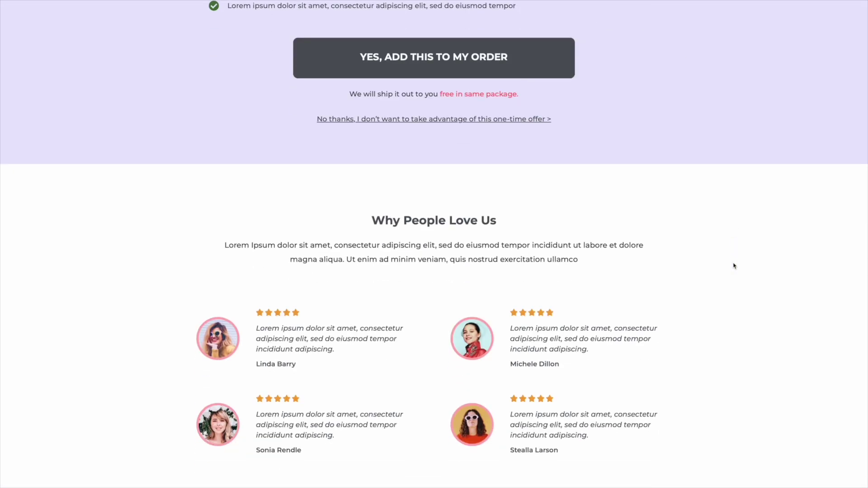
pyautogui.scroll(-4, 733, 266)
pyautogui.scroll(15, 733, 265)
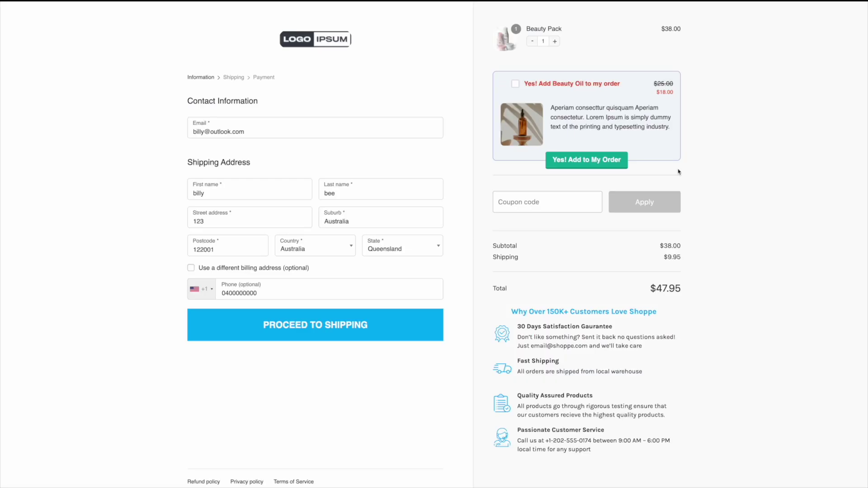
# Step: Add the Beauty Oil order bump to the order and proceed through shipping to payment with the flat rate
pyautogui.click(586, 158)
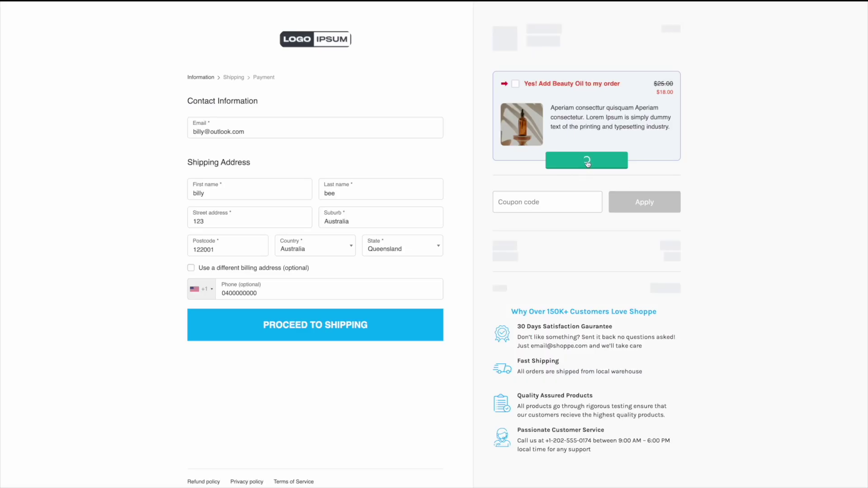
pyautogui.click(356, 320)
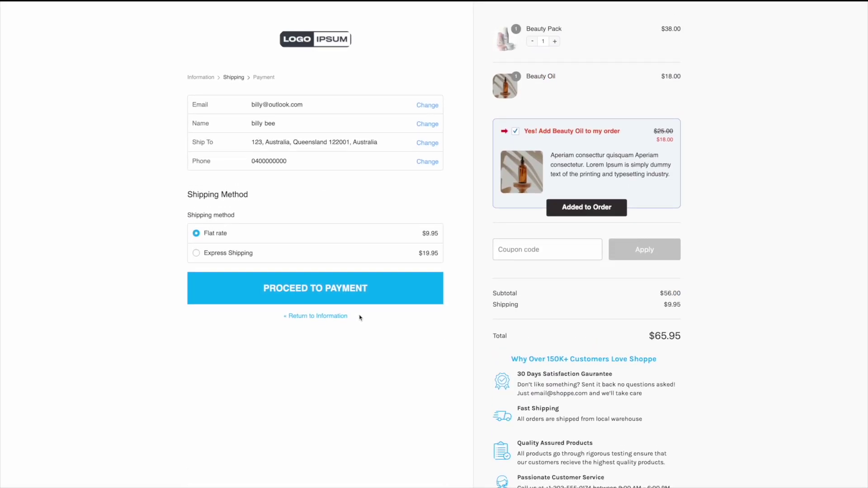
pyautogui.click(359, 293)
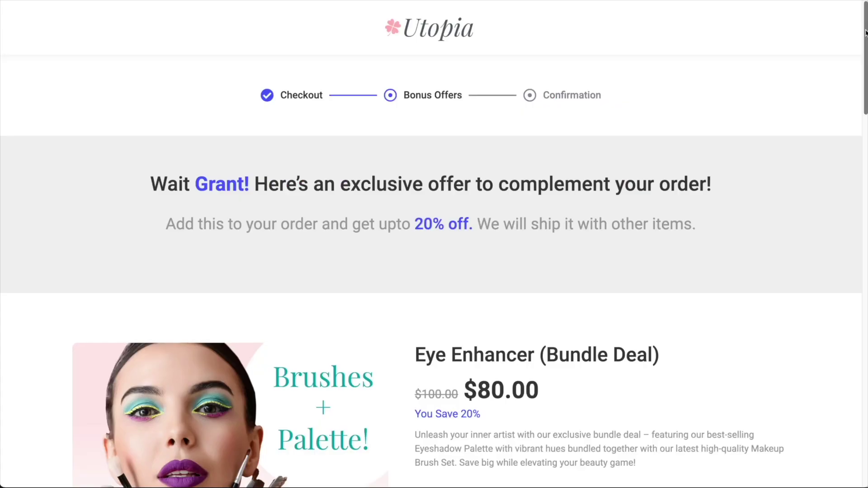
# Step: Look through the live Utopia offer page for the Eye Enhancer bundle
pyautogui.scroll(-5, 434, 244)
pyautogui.scroll(-15, 433, 245)
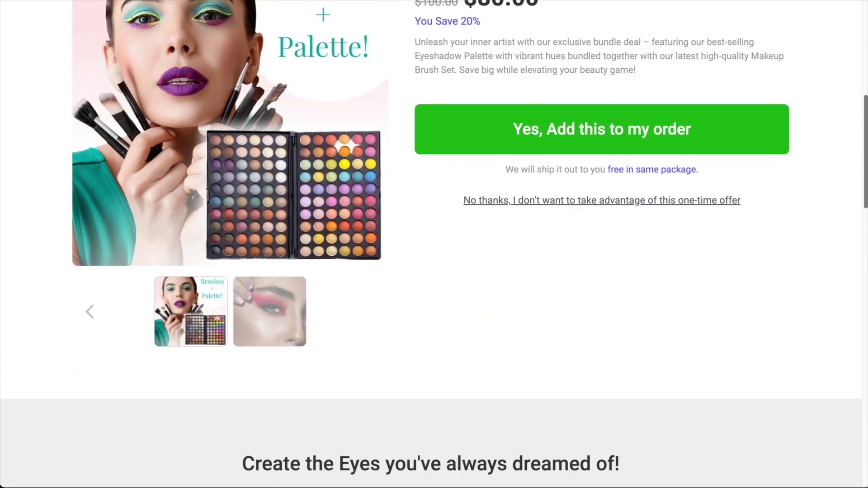
pyautogui.scroll(-5, 433, 244)
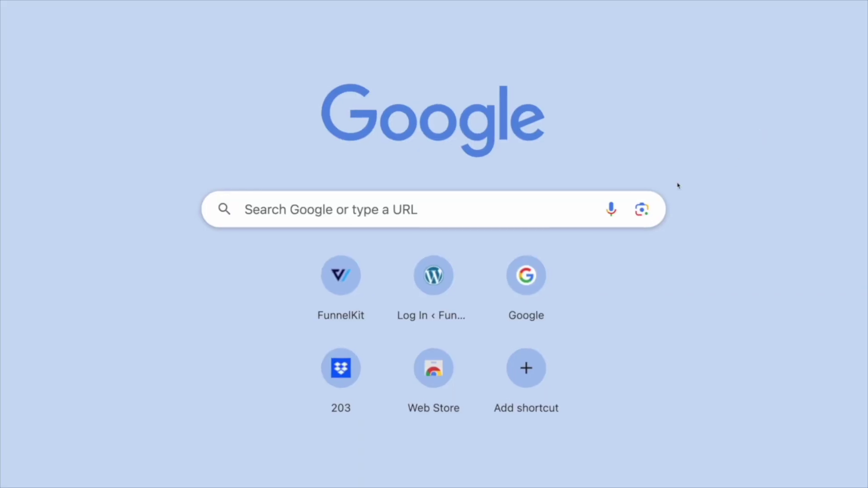
pyautogui.click(505, 206)
pyautogui.hotkey('ctrl', 'v')
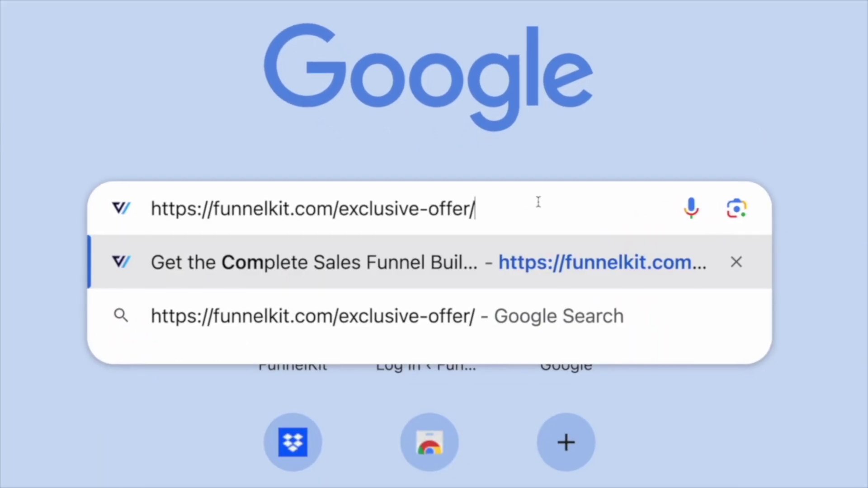
pyautogui.press('Return')
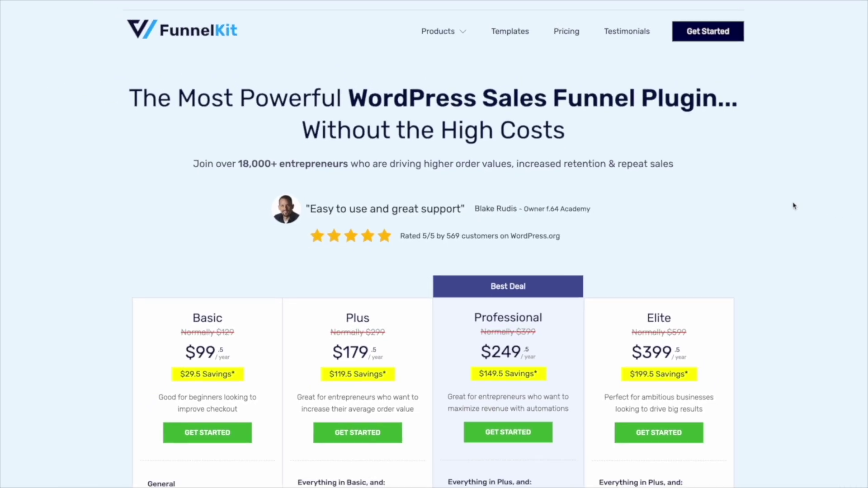
pyautogui.scroll(-15, 764, 206)
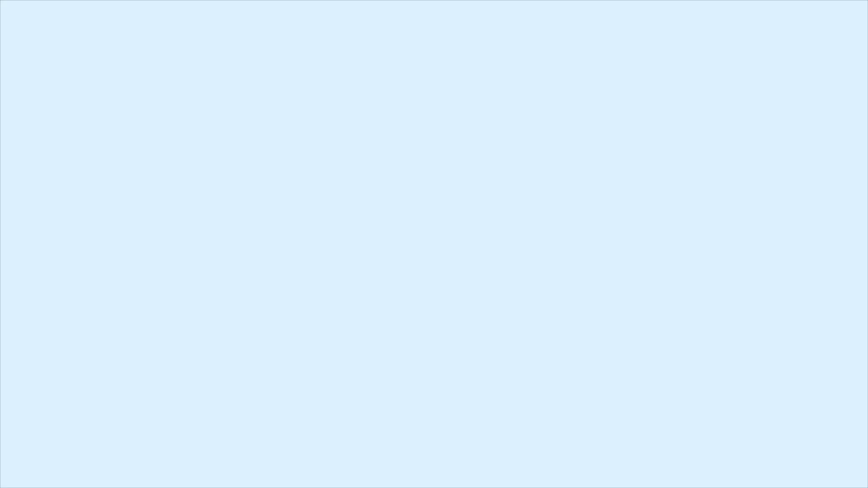